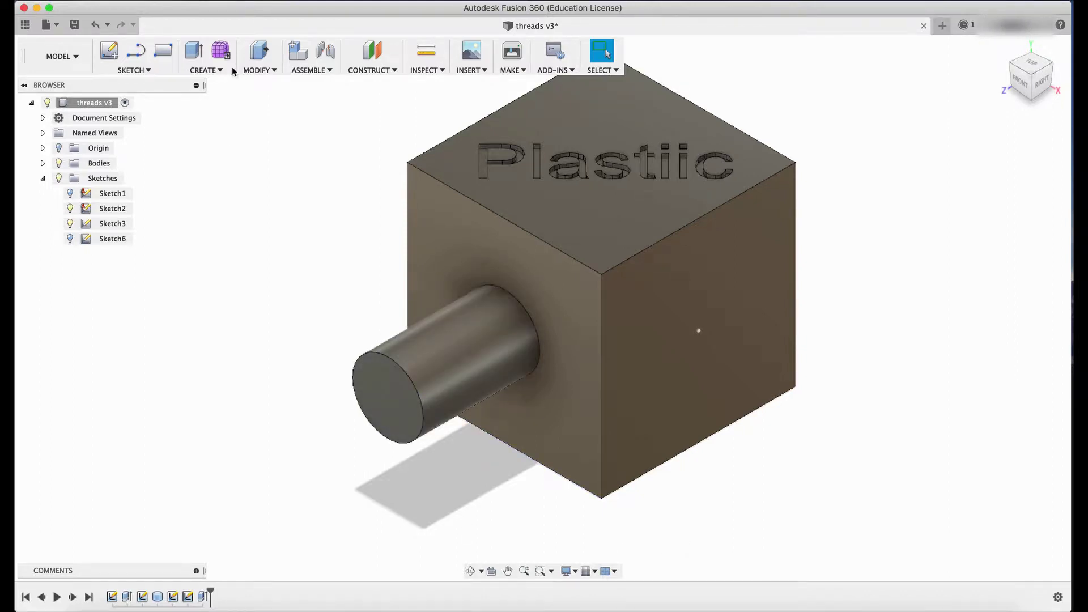
- Start a Thread on the outer face of the cylinder and set its size to 24.0 mm with the ISO Metric profile
left_click(210, 69)
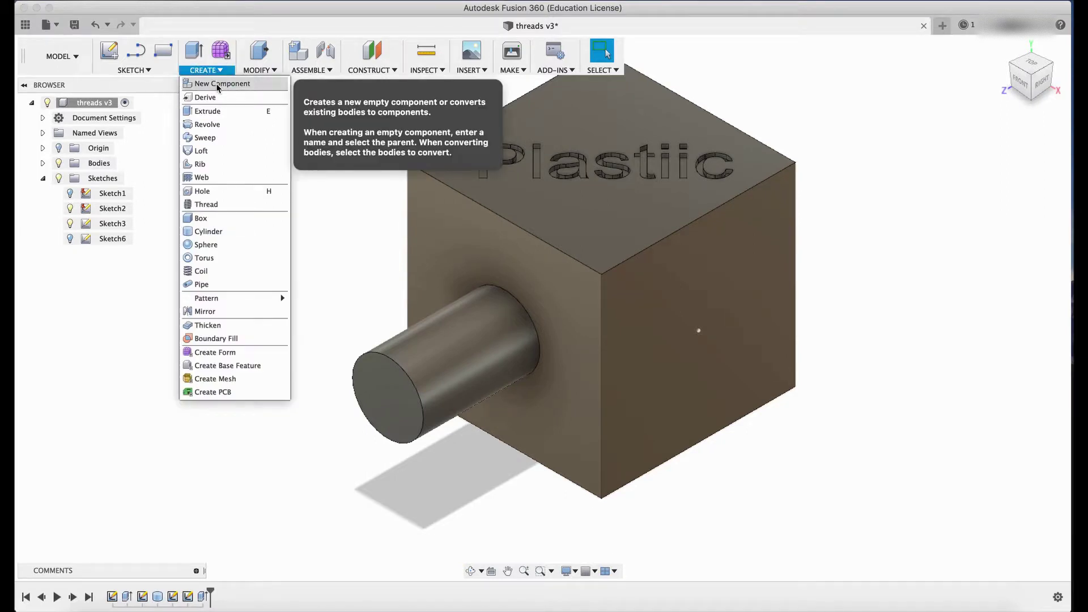
left_click(211, 206)
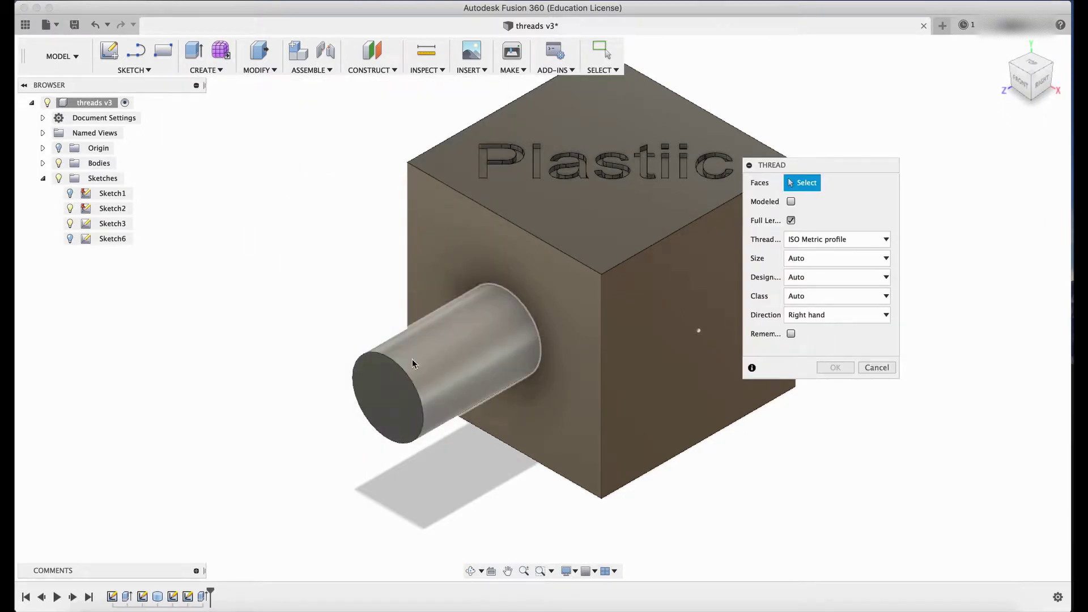
left_click(458, 369)
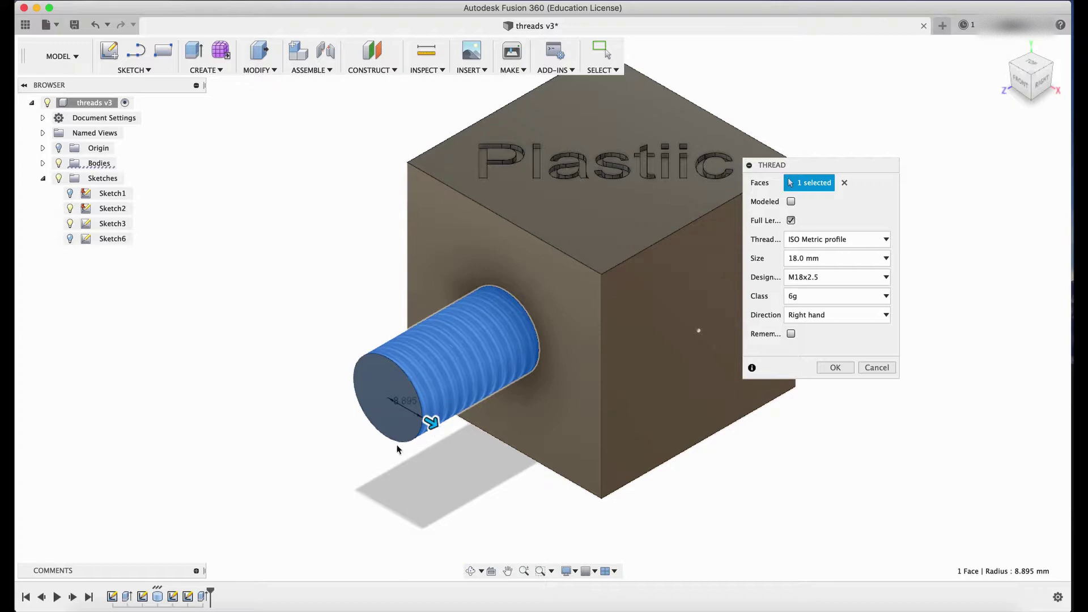
left_click(811, 261)
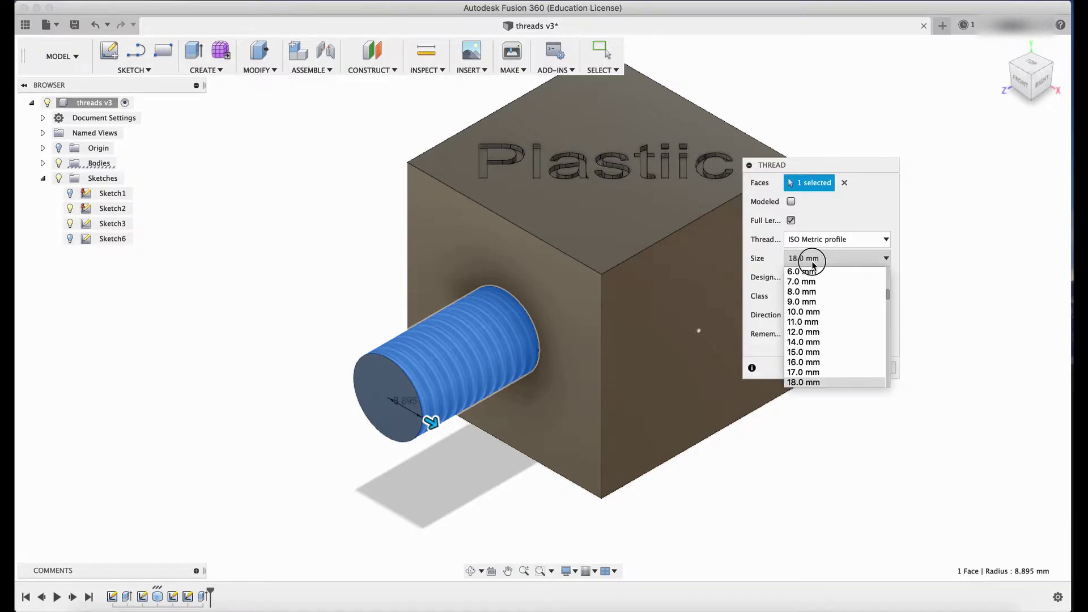
left_click(816, 335)
left_click(832, 260)
scroll(819, 328, "down", 2)
left_click(815, 363)
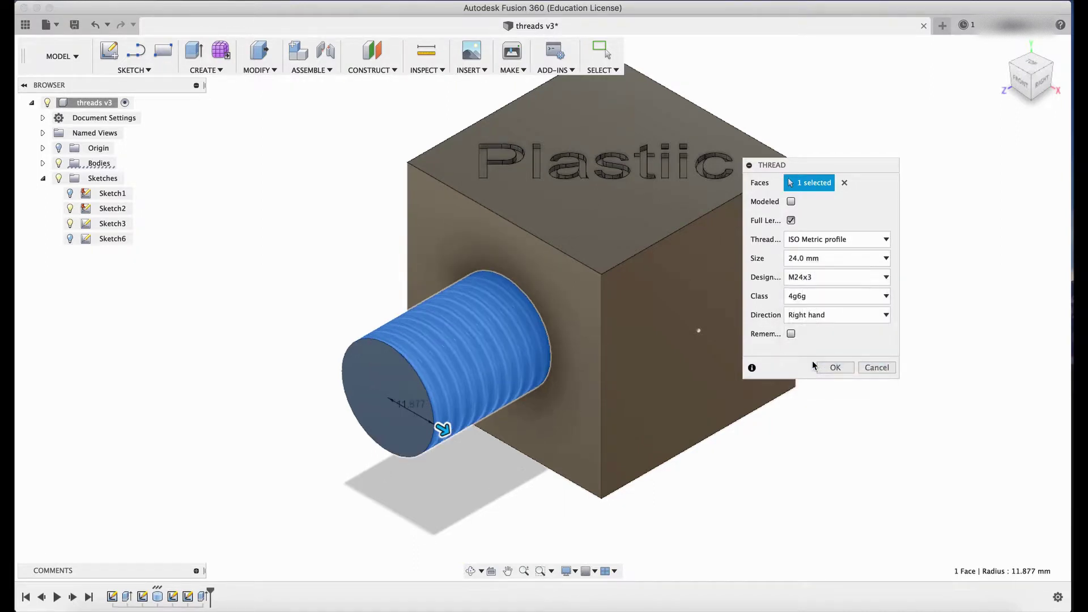
- Create the cylinder's thread with designation M24x3, class 6g and right-hand direction
left_click(824, 281)
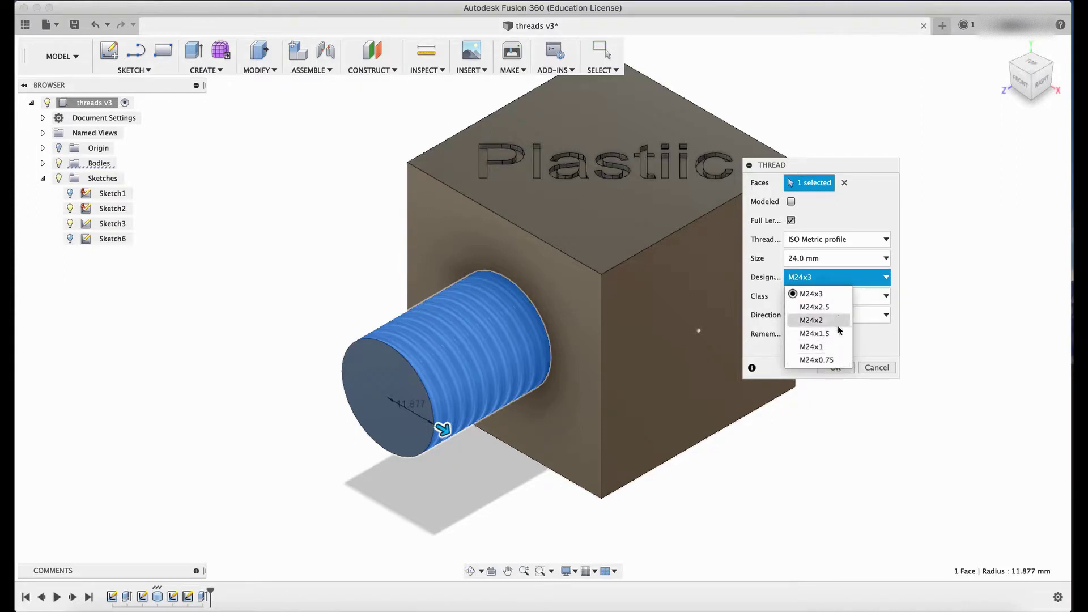
left_click(825, 294)
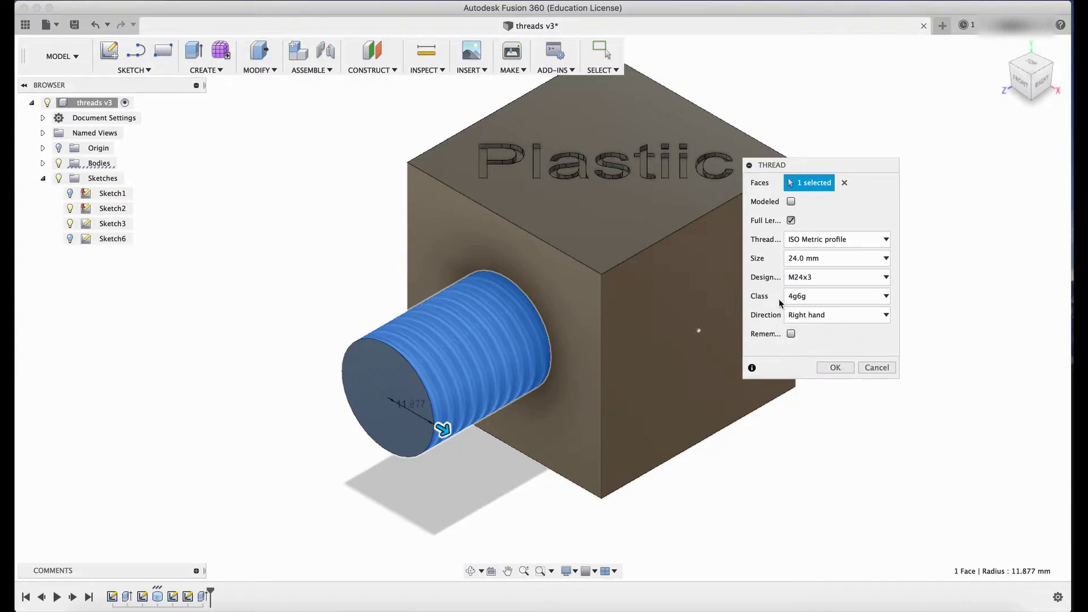
left_click(811, 299)
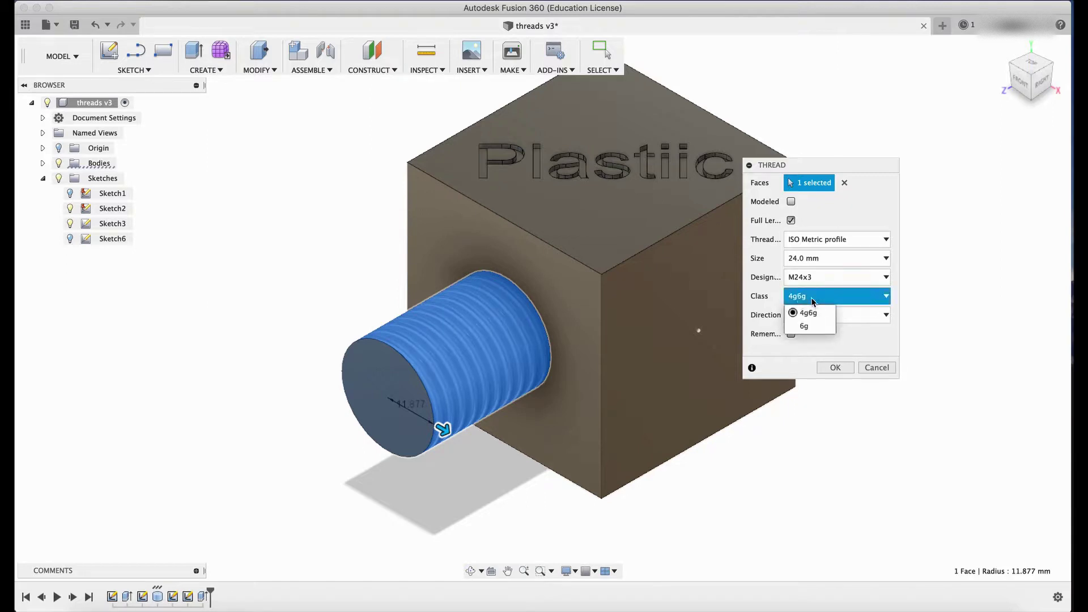
left_click(805, 328)
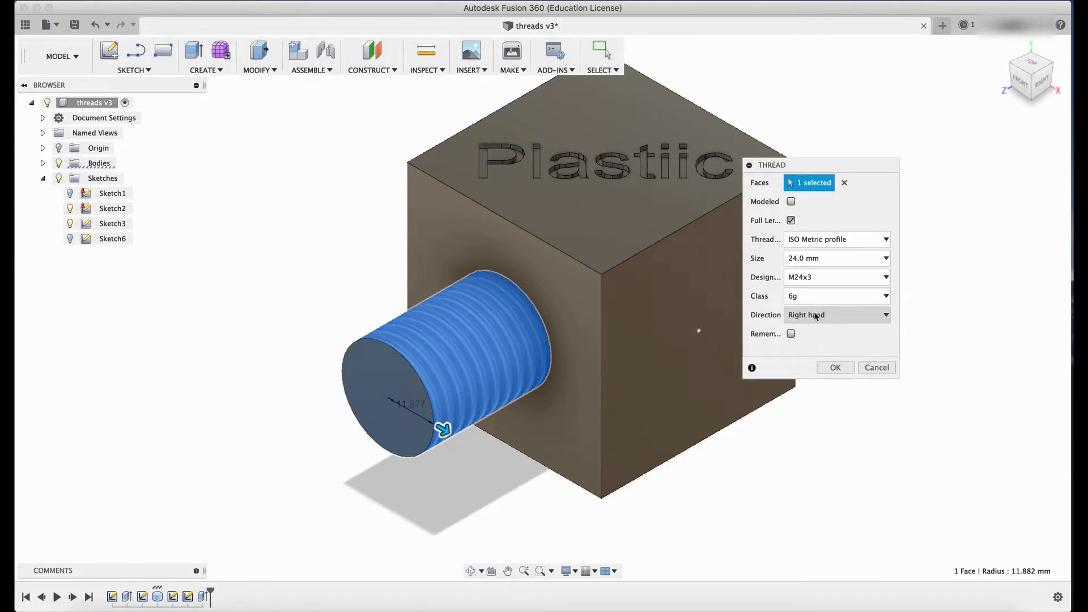
left_click(814, 314)
left_click(815, 343)
left_click(829, 315)
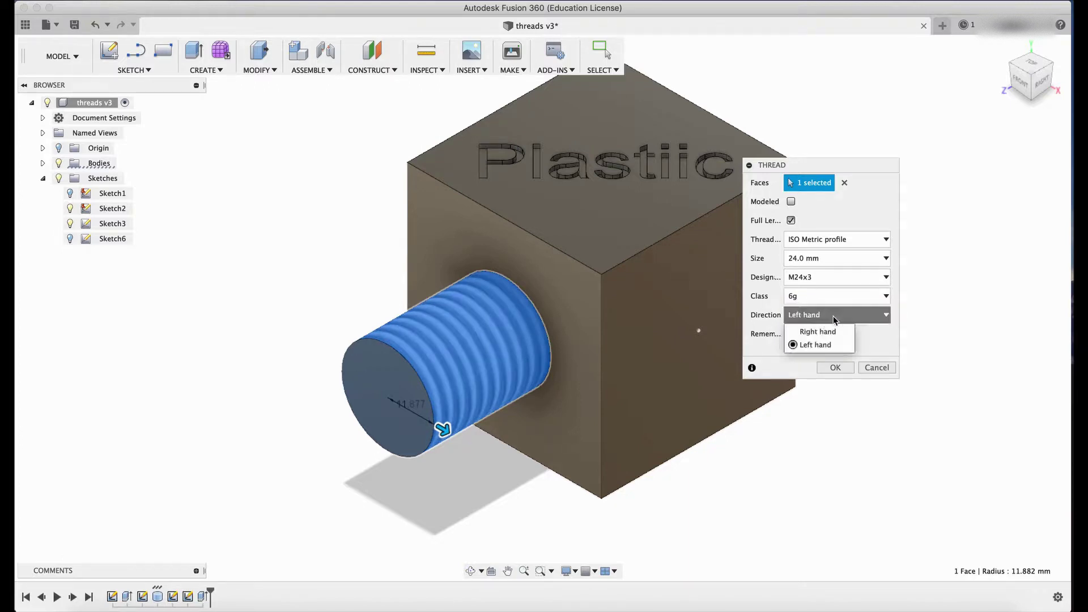
left_click(822, 333)
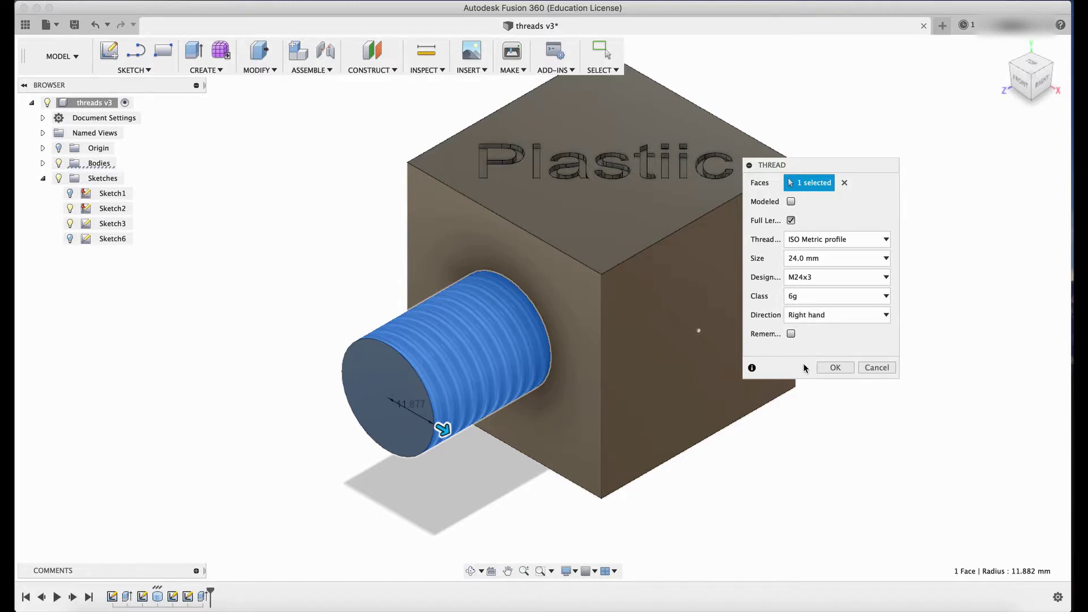
left_click(836, 367)
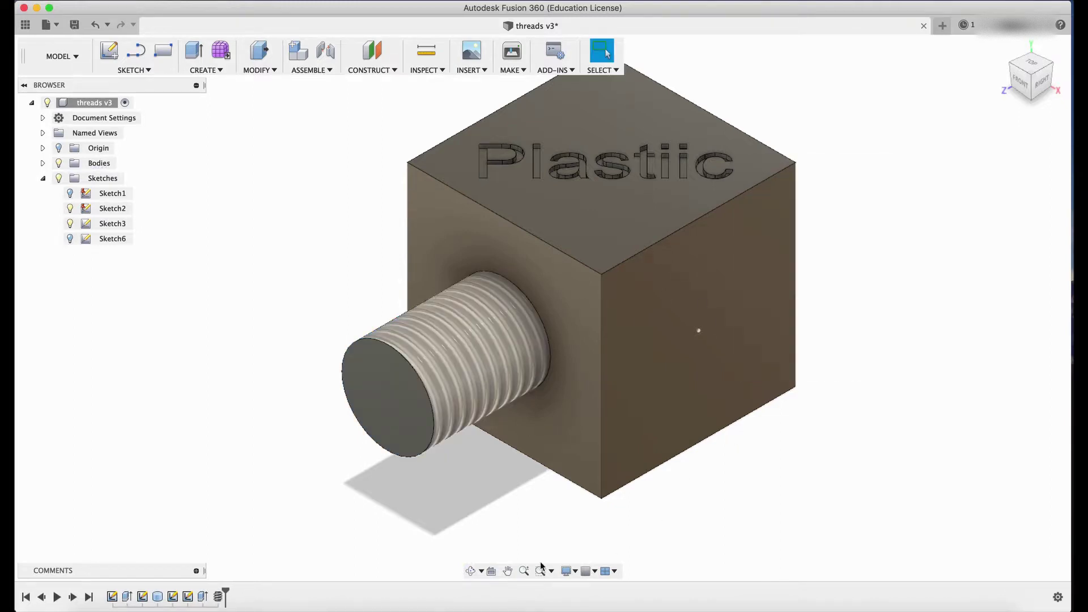
- Preview the STL mesh of the whole component to examine the non-modeled thread, and close the STL export without saving
left_click(471, 570)
left_click_drag(555, 391, 559, 374)
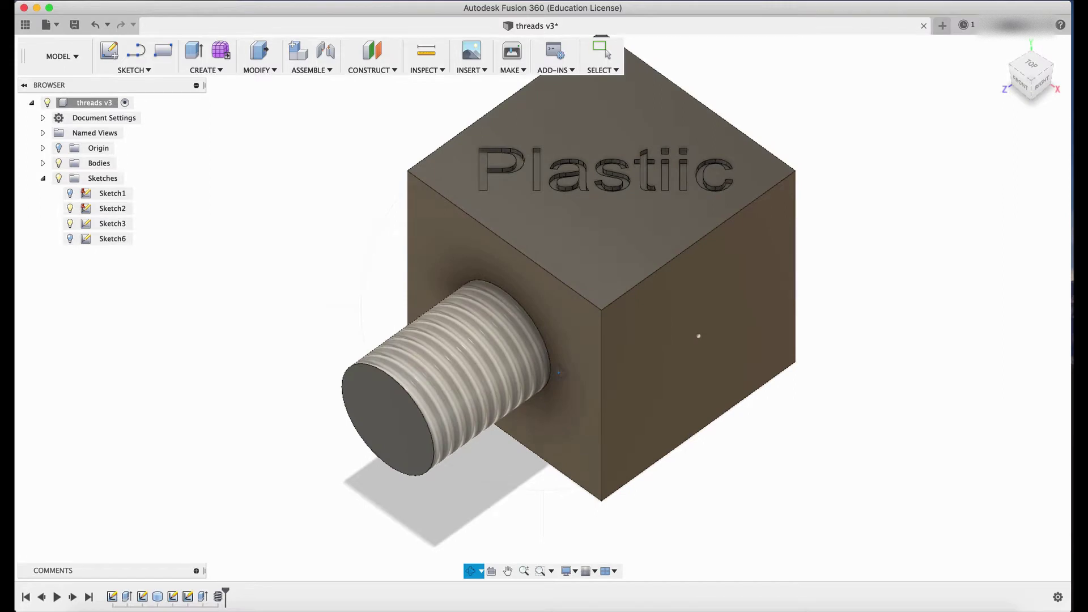
key("Escape")
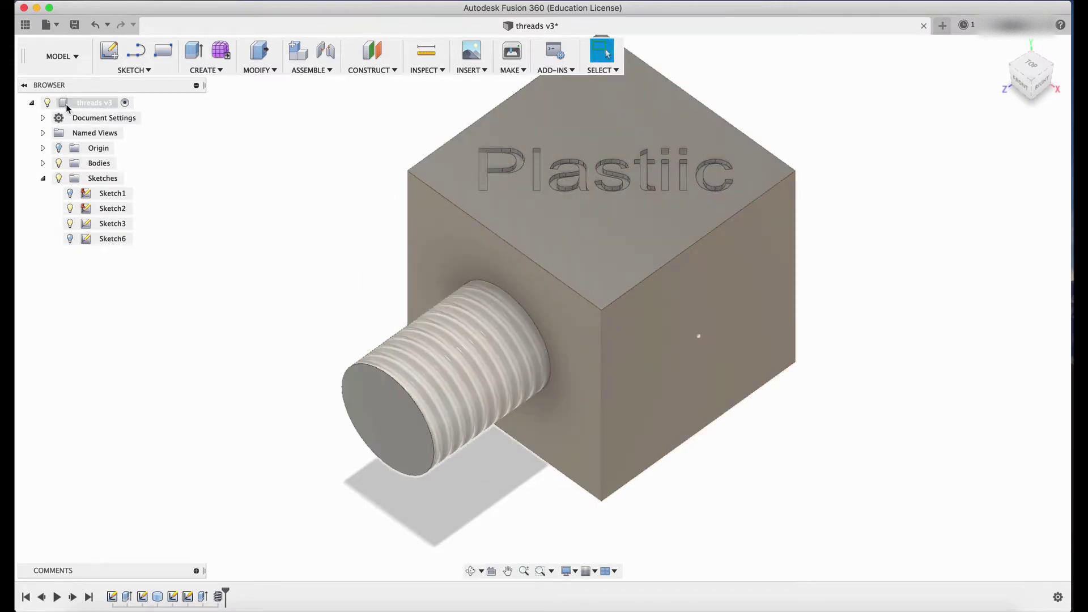
right_click(66, 105)
left_click(102, 261)
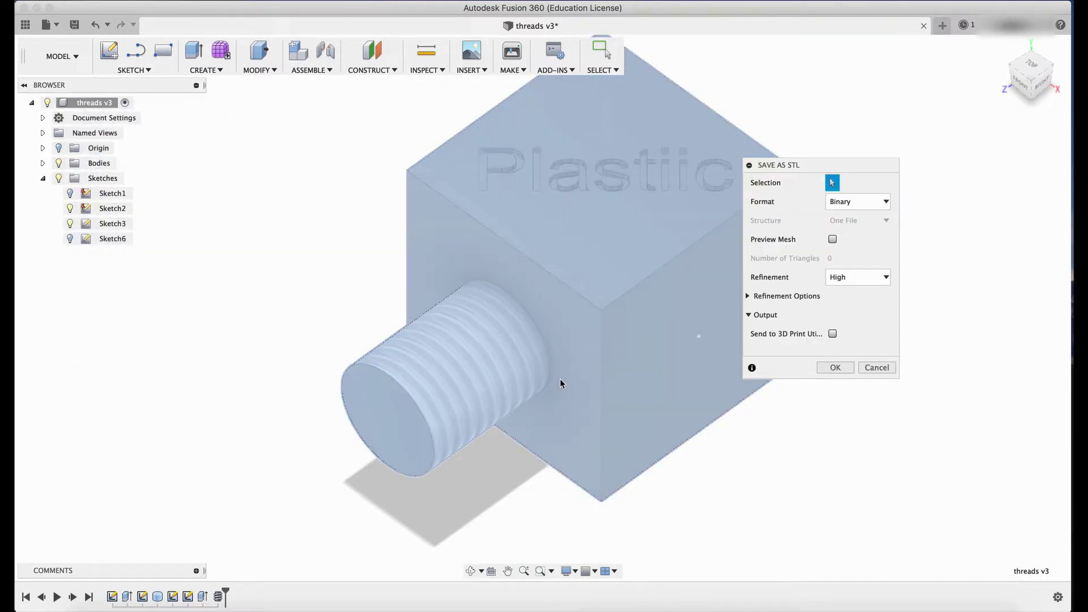
left_click(833, 239)
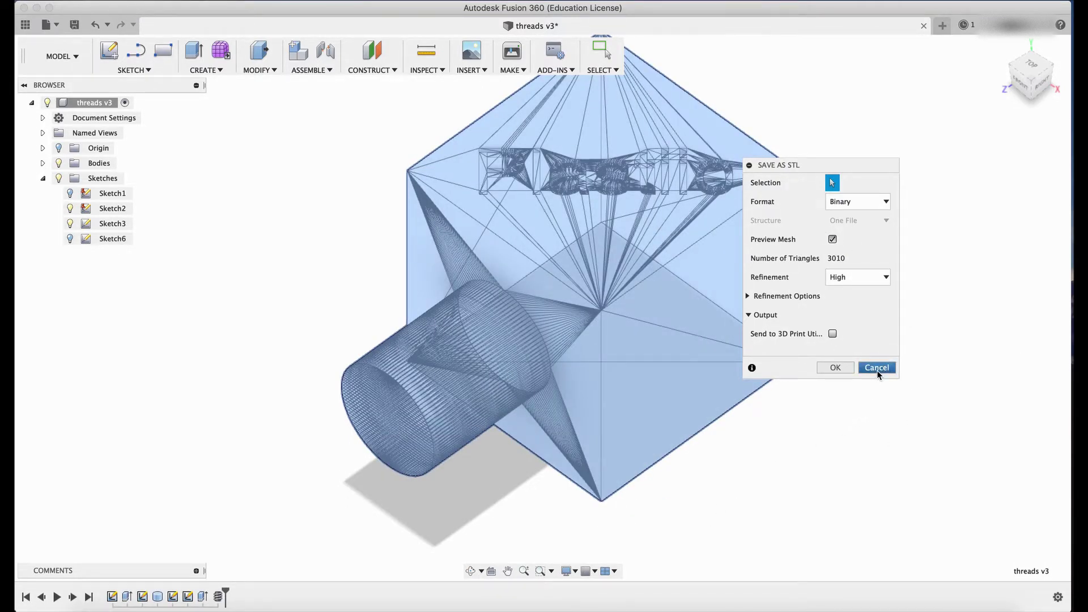
left_click(833, 239)
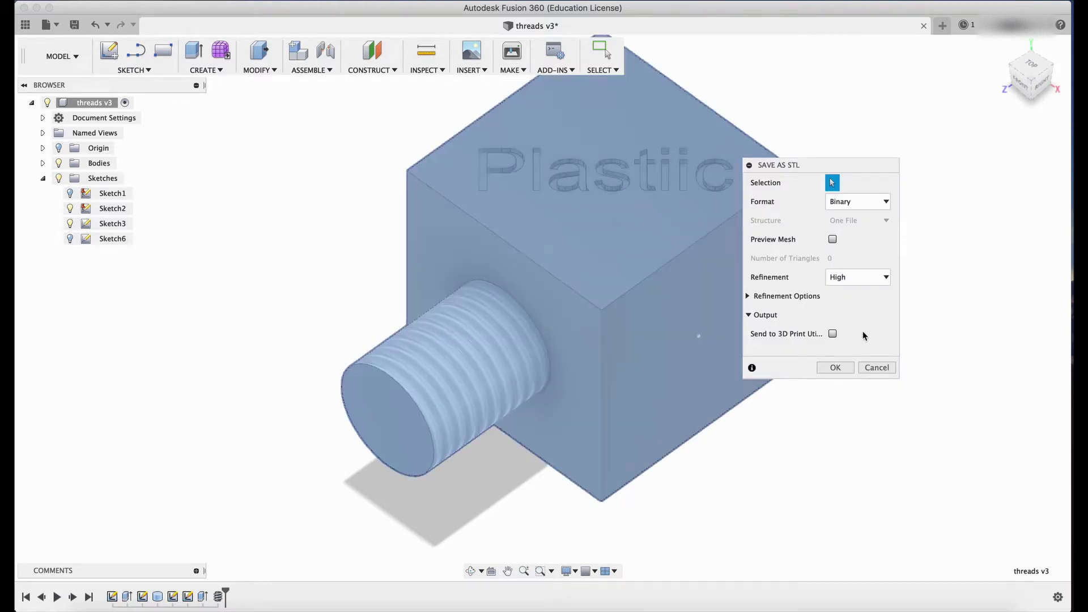
left_click(884, 369)
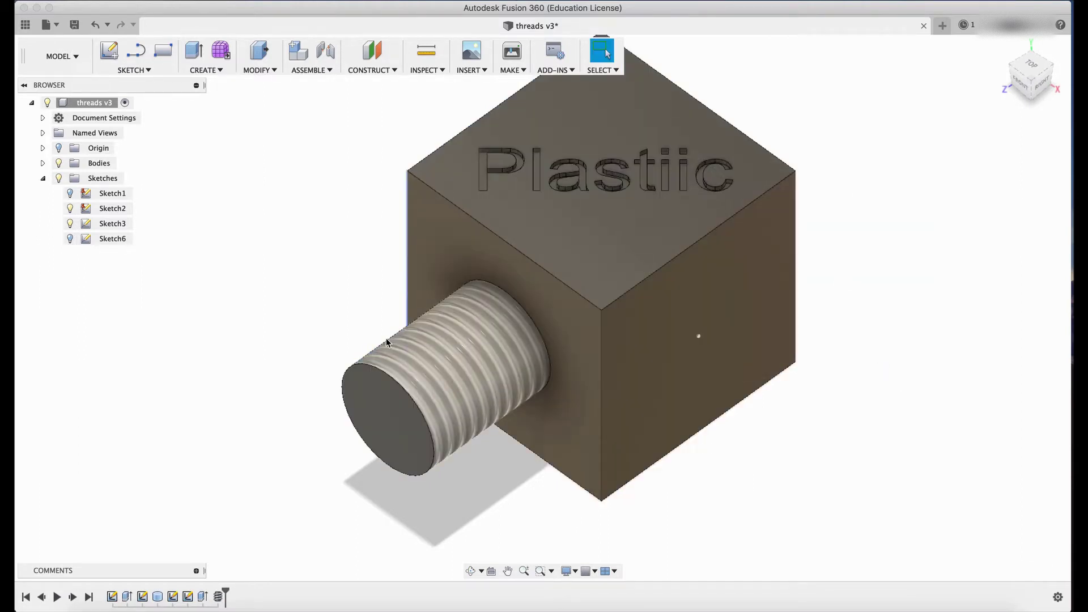
- Edit the cylinder's thread feature so that it is Modeled
double_click(220, 596)
left_click(792, 202)
left_click(836, 368)
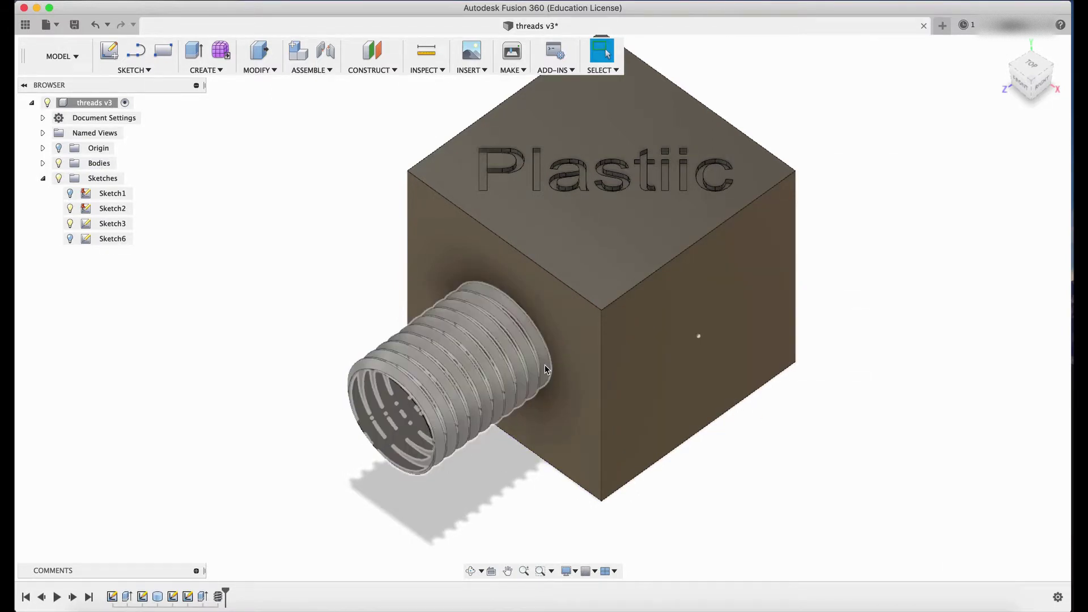
- Preview the component's STL mesh with the modeled thread, and cancel the export
right_click(94, 102)
left_click(125, 261)
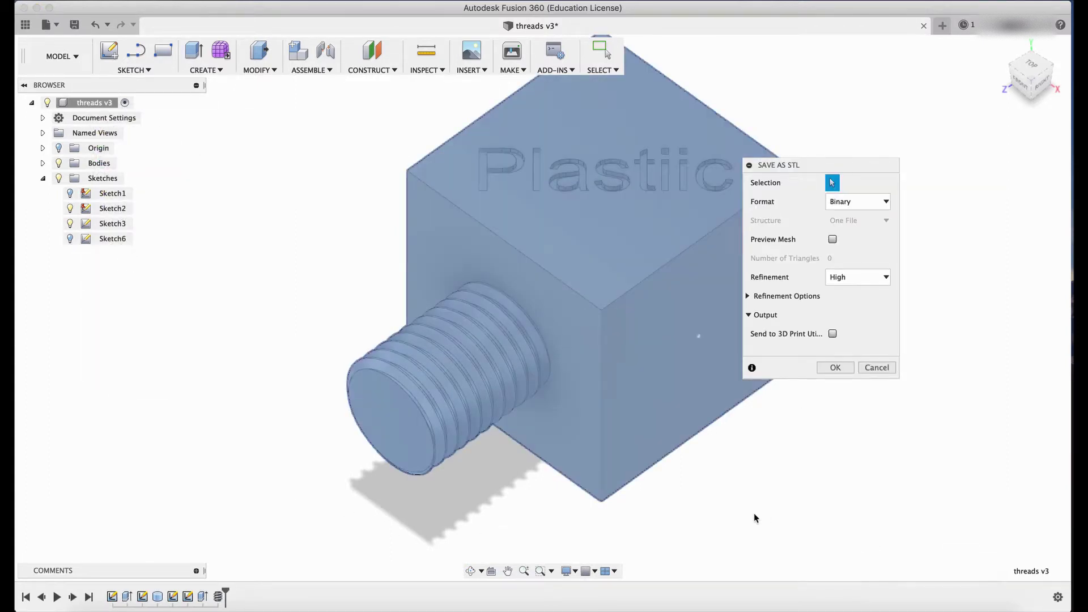
left_click(832, 240)
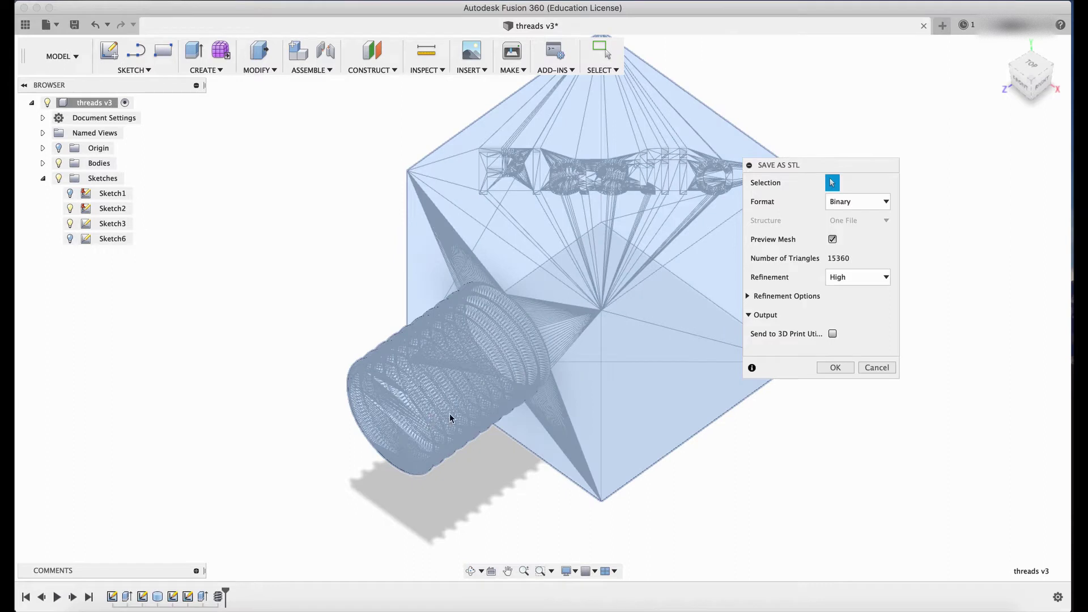
left_click(877, 368)
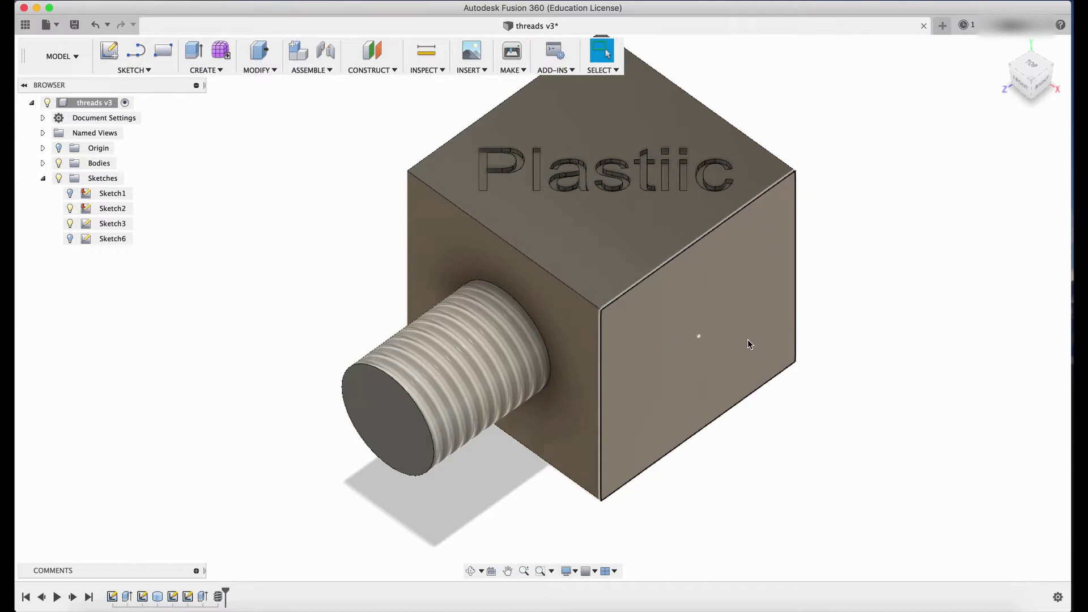
- Place a hole at the sketch point on the cube's plain side face, 10 mm deep and 10 mm in diameter
left_click(216, 70)
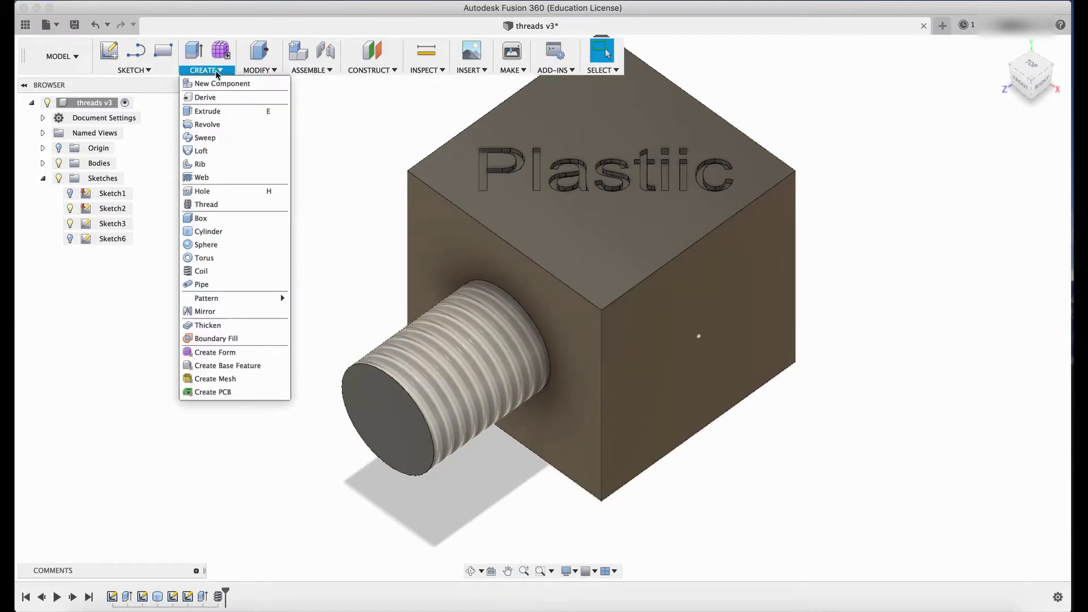
left_click(205, 191)
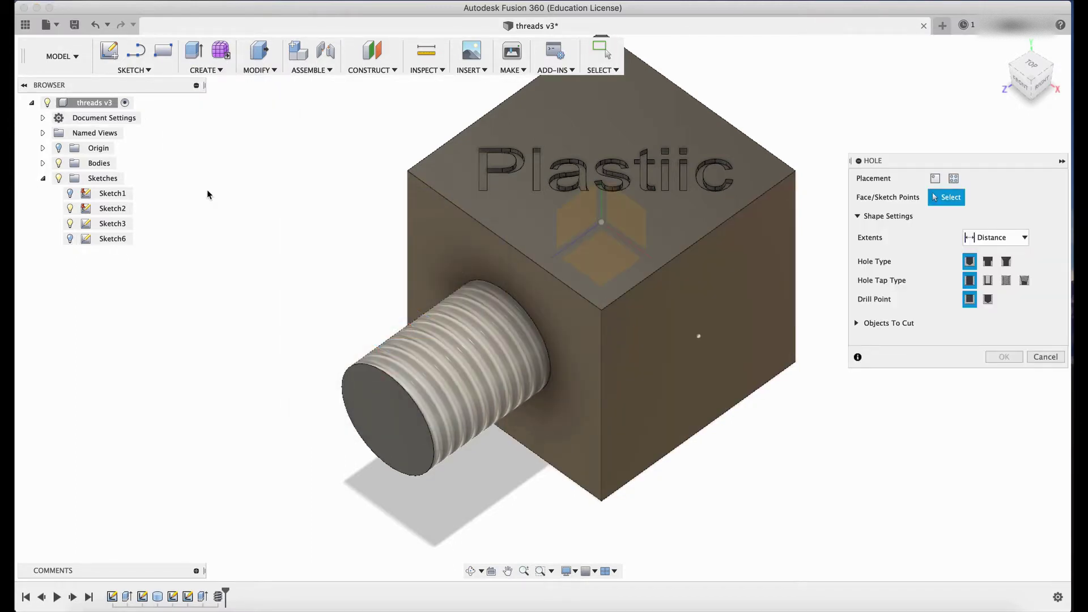
left_click(700, 337)
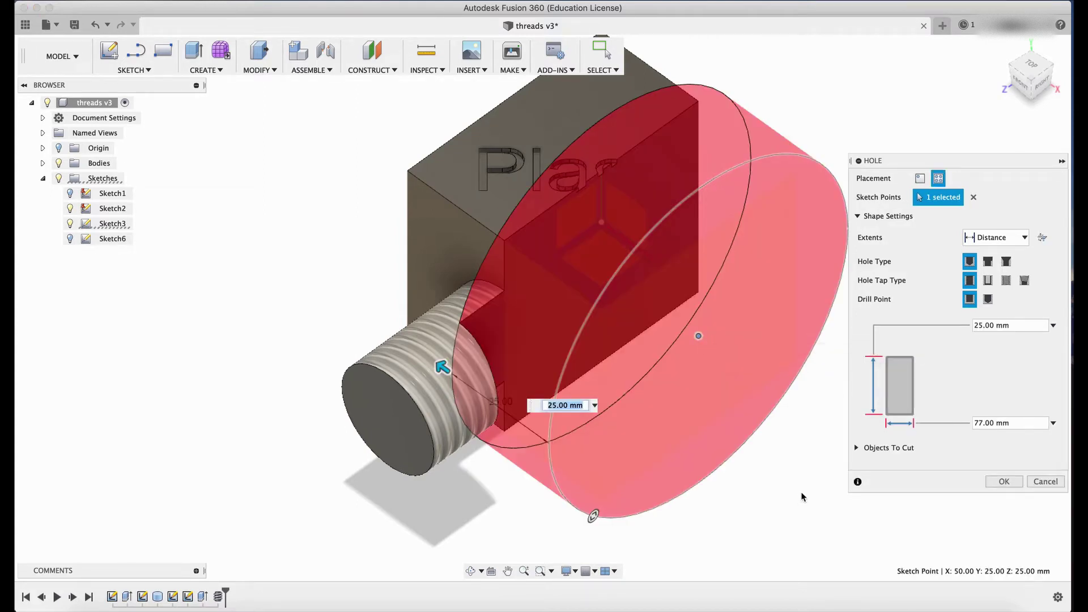
left_click(1002, 326)
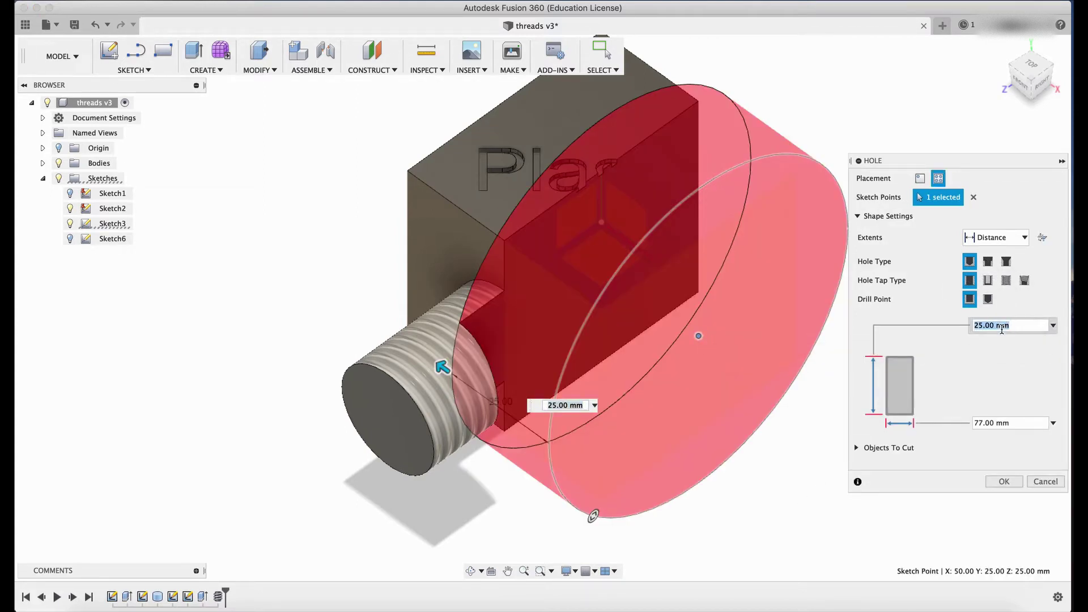
type("10")
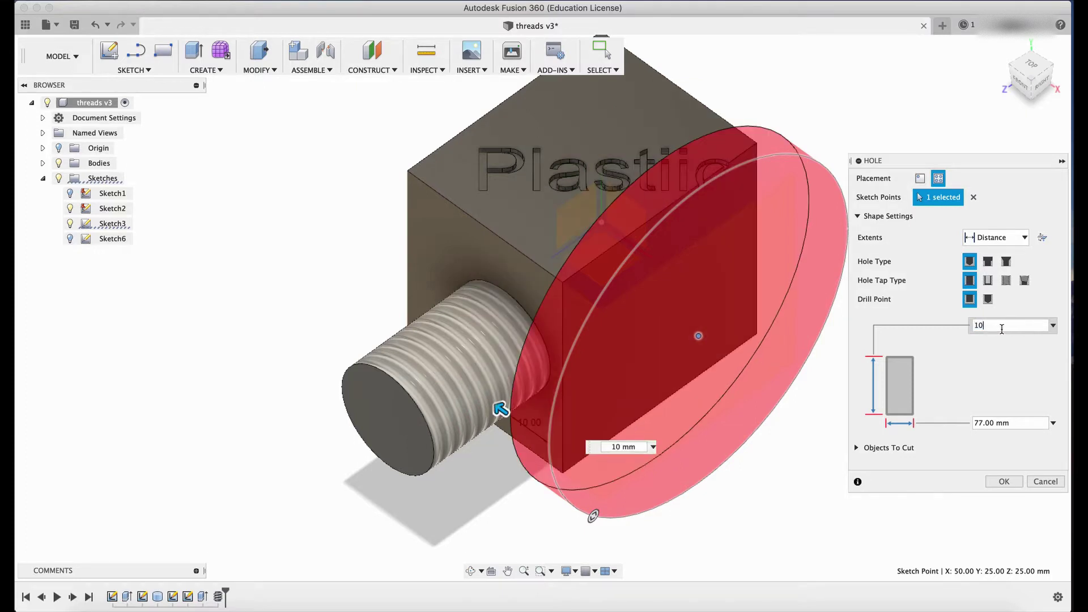
left_click(1001, 423)
type("10")
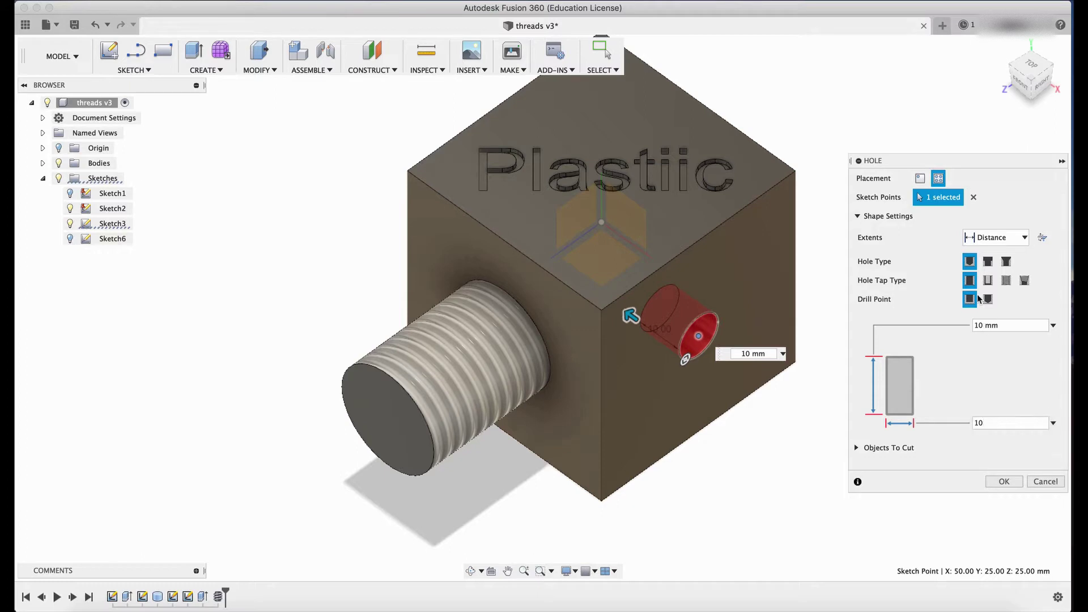
- Make the hole tapped with the ISO Metric profile and a thread size of 15.0 mm
left_click(1007, 280)
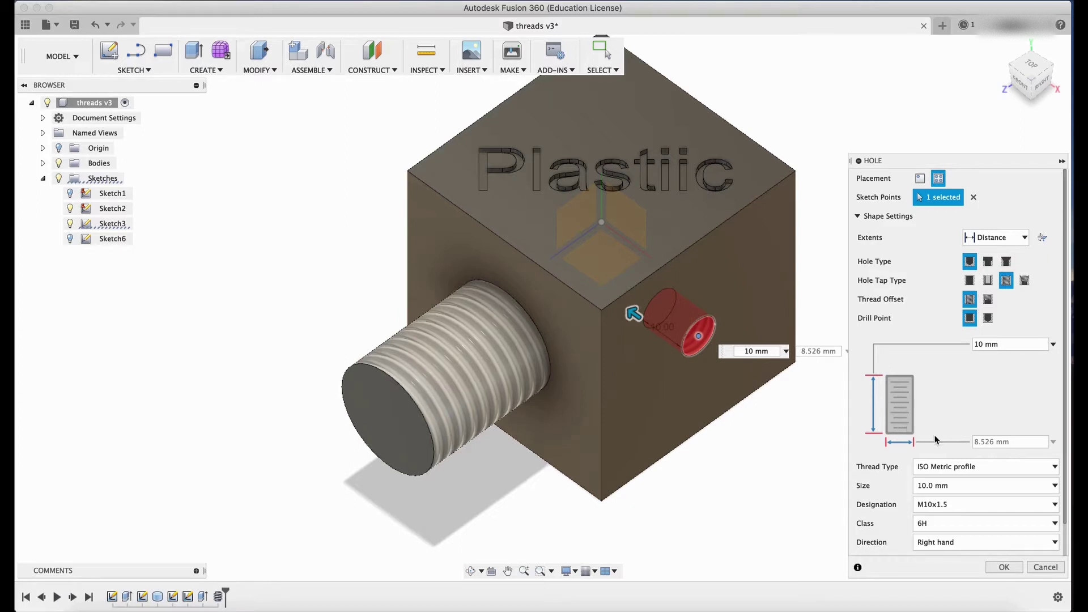
left_click(929, 490)
scroll(945, 454, "down", 2)
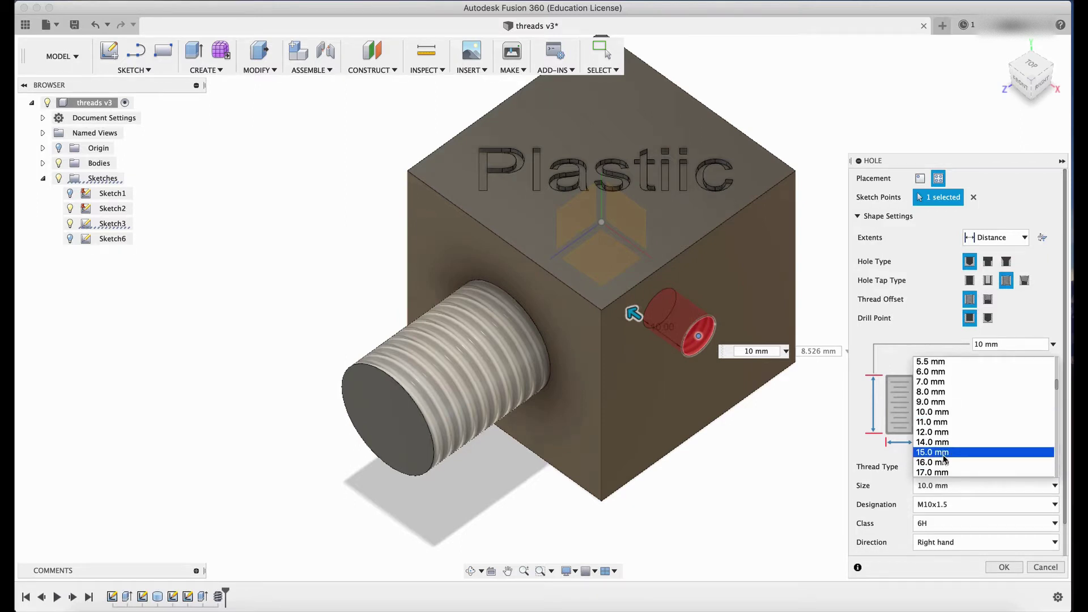
left_click(945, 458)
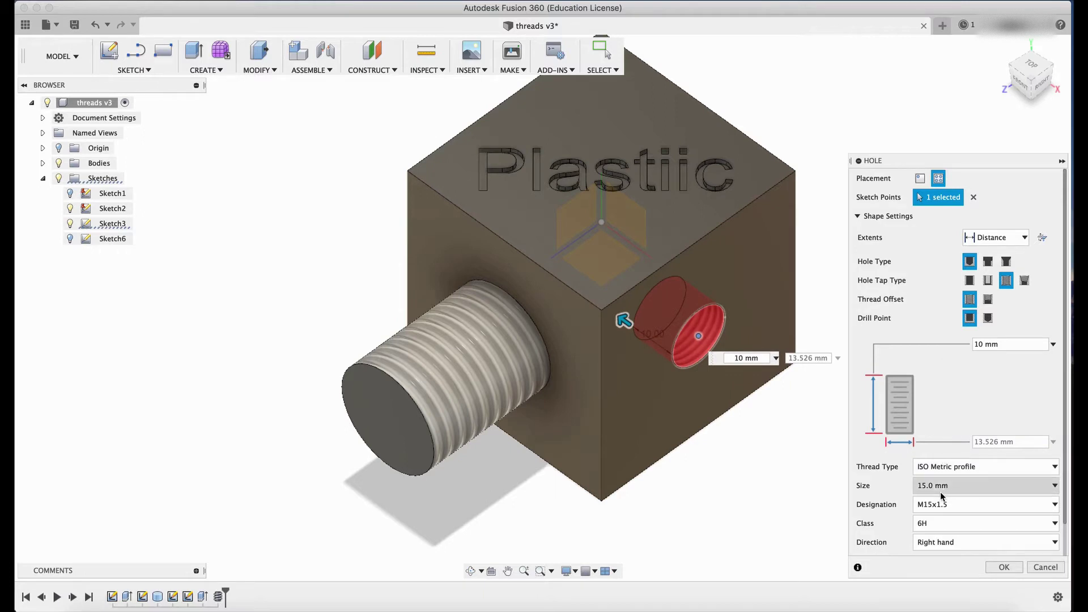
- Review the tapped hole's designation, class and direction options, keeping M15x1.5, 6H and Right hand
left_click(949, 509)
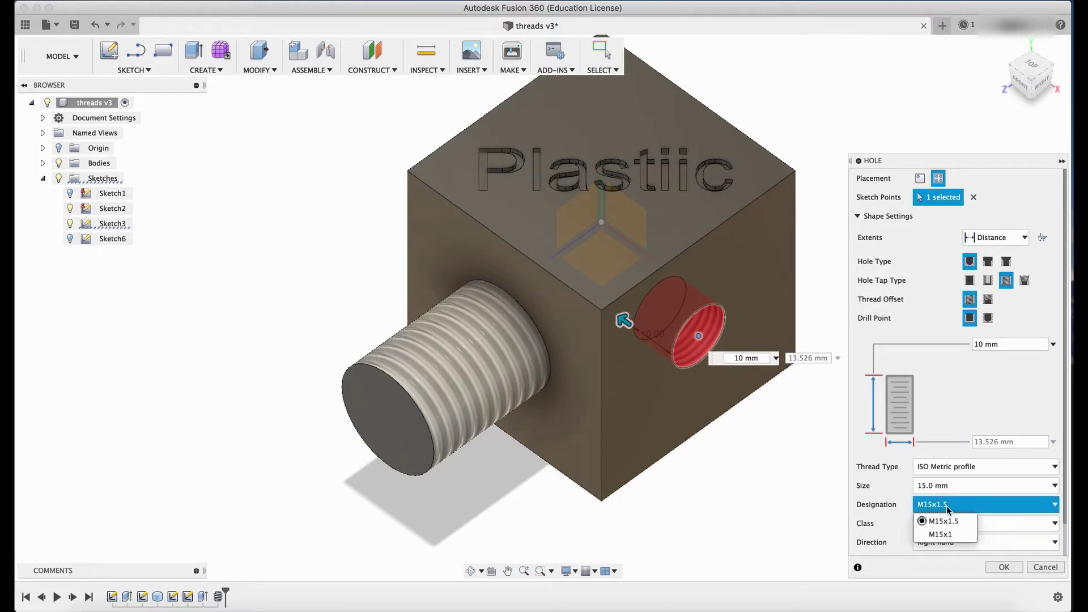
left_click(954, 512)
left_click(941, 523)
left_click(941, 523)
left_click(941, 523)
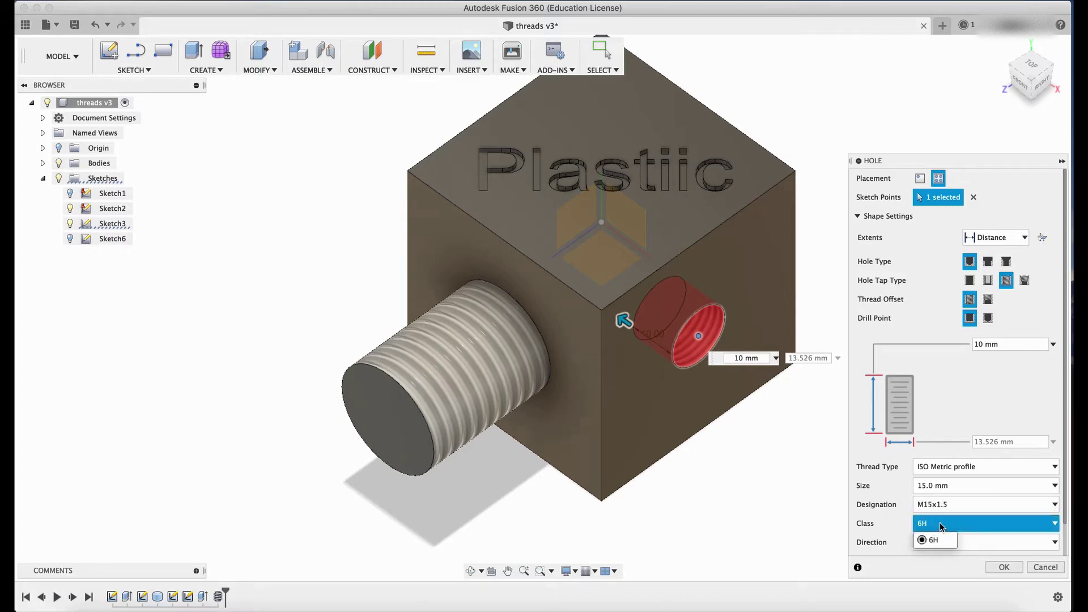
left_click(941, 524)
left_click(942, 542)
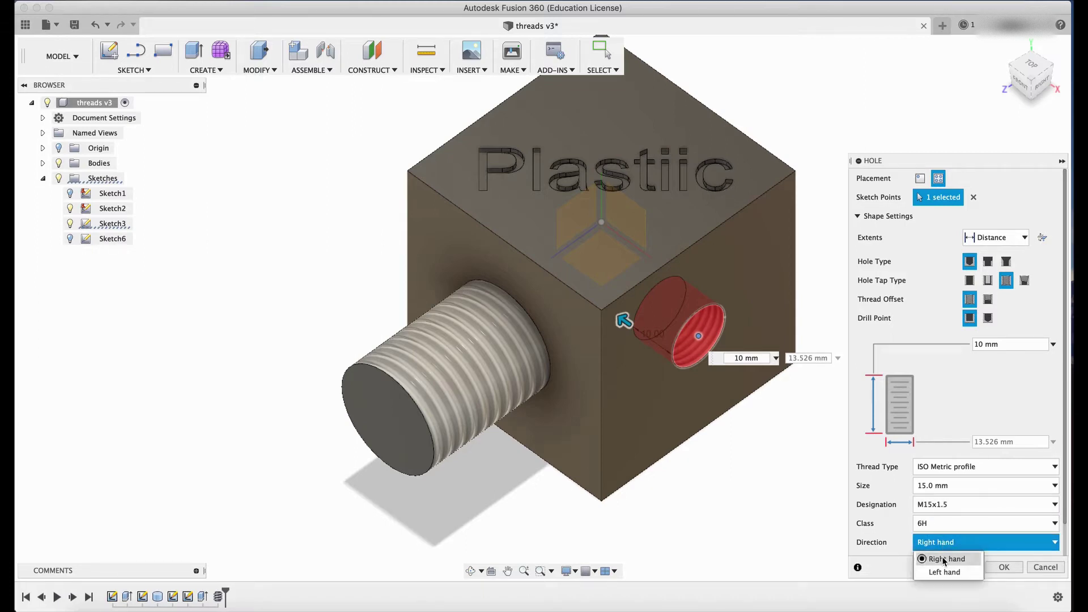
left_click(942, 572)
left_click(949, 547)
left_click(944, 559)
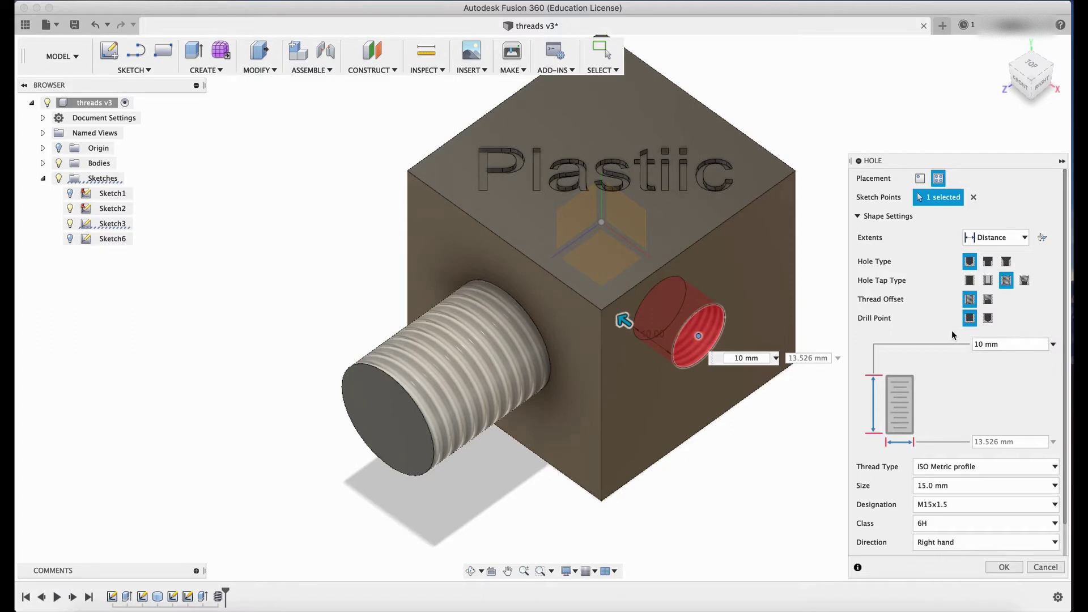
- Set the tapped hole's extent to All so it runs through the whole cube, and create the hole
double_click(991, 344)
left_click(1014, 237)
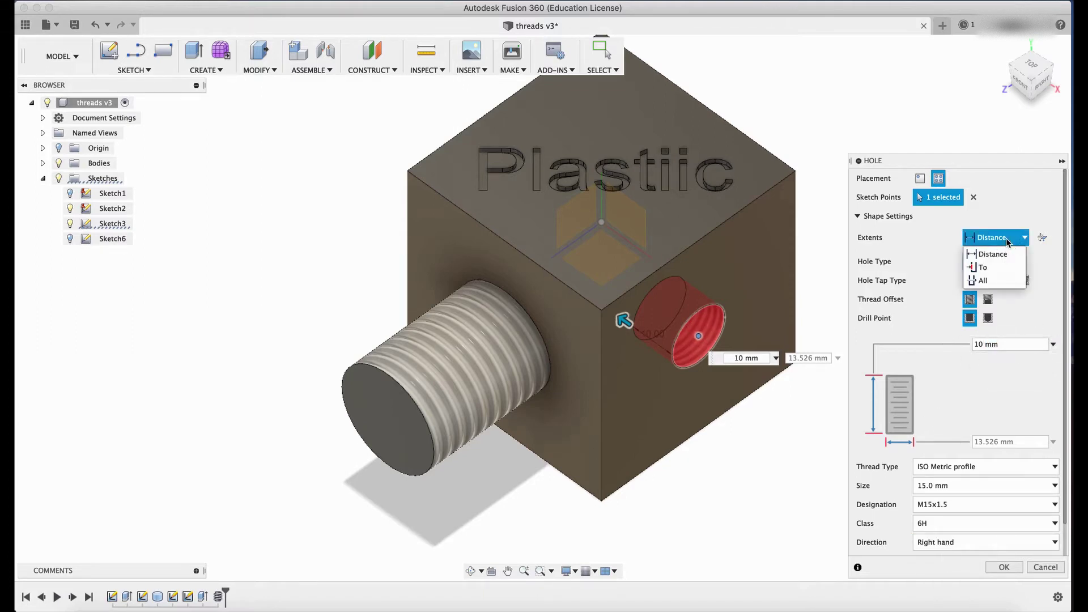
left_click(987, 277)
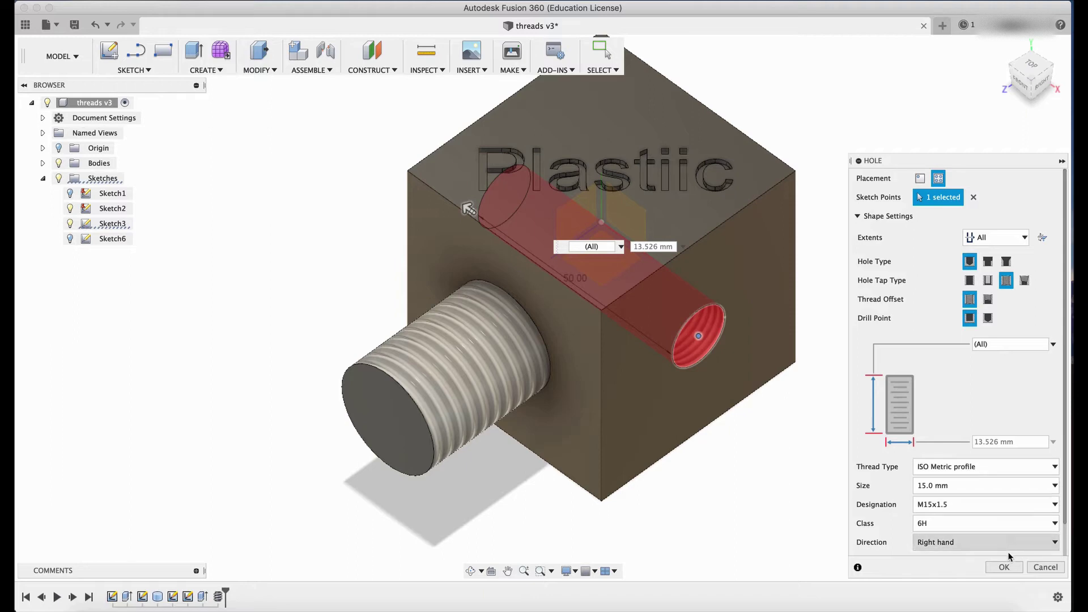
left_click(1005, 567)
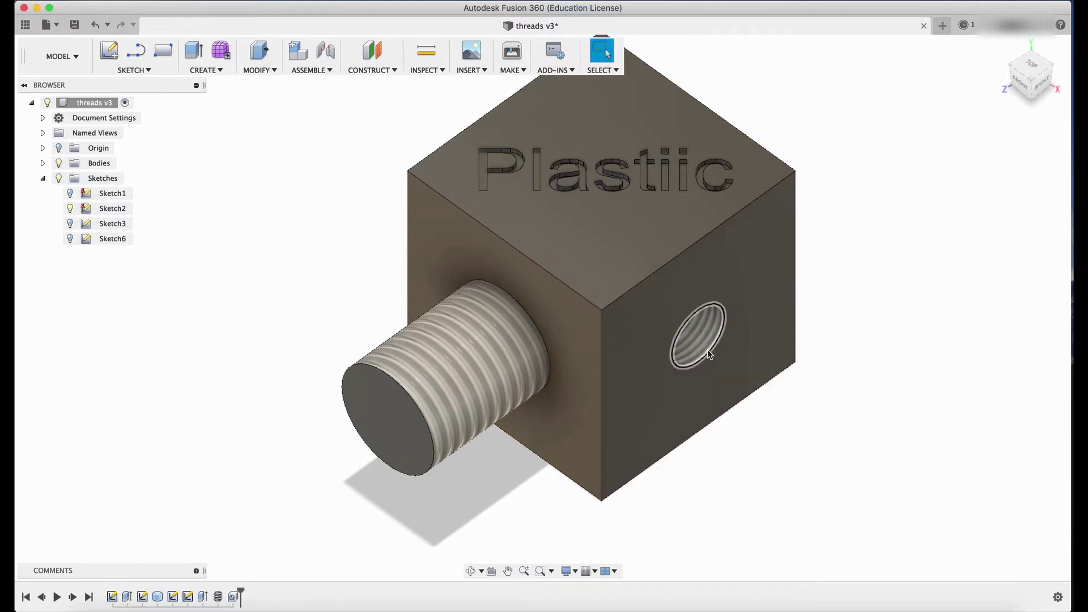
- Preview the whole component's STL mesh with the cosmetic hole thread at High refinement, and cancel the export
right_click(93, 104)
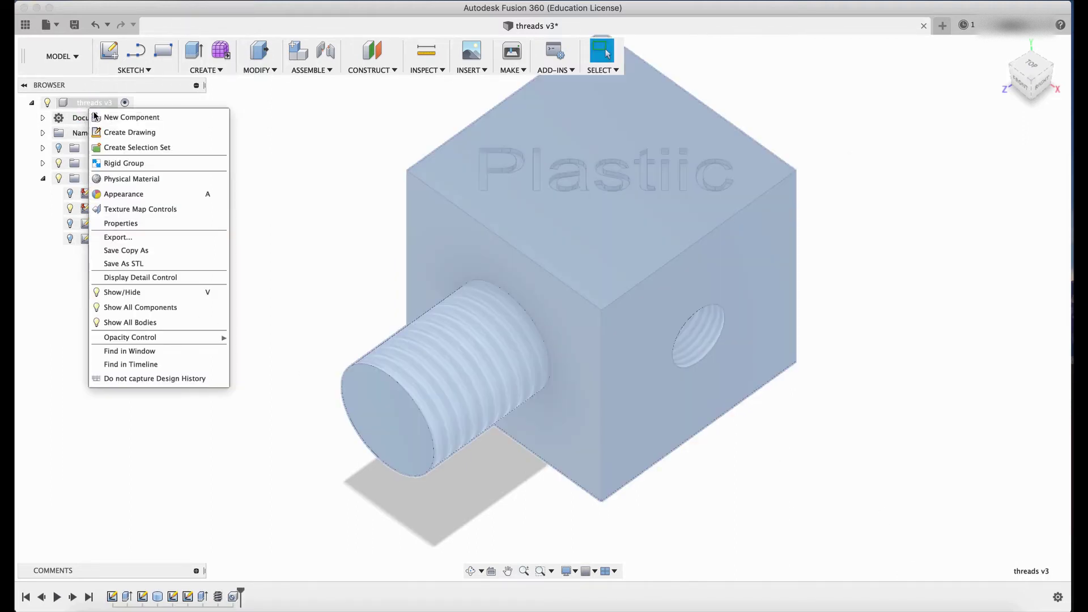
left_click(141, 264)
left_click(833, 240)
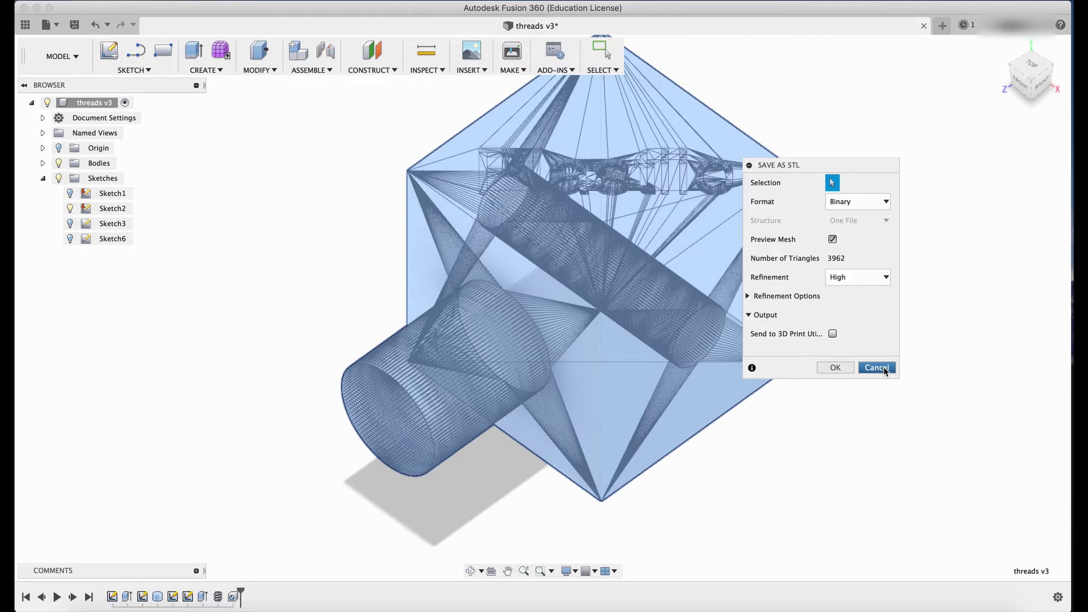
left_click(884, 368)
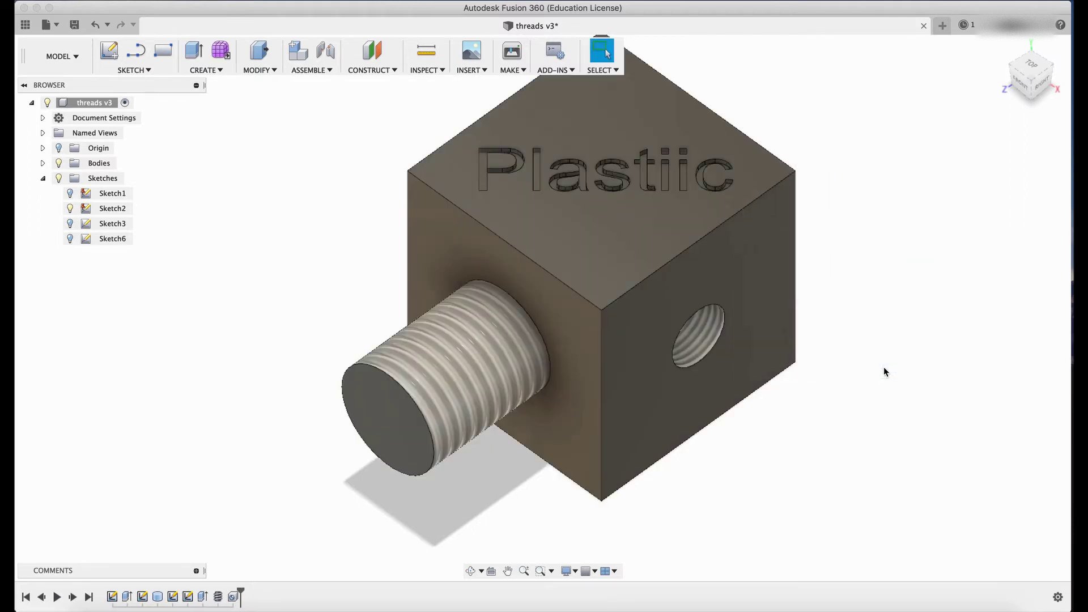
- Edit the tapped hole feature in the cube so its M15x1.5 thread is modeled
double_click(233, 597)
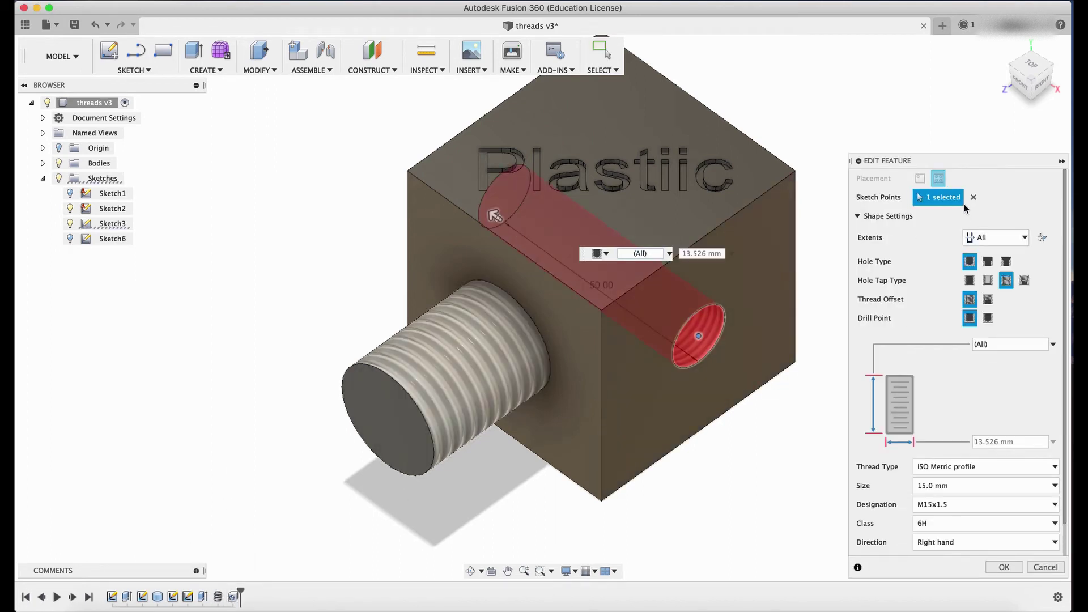
scroll(937, 429, "down", 2)
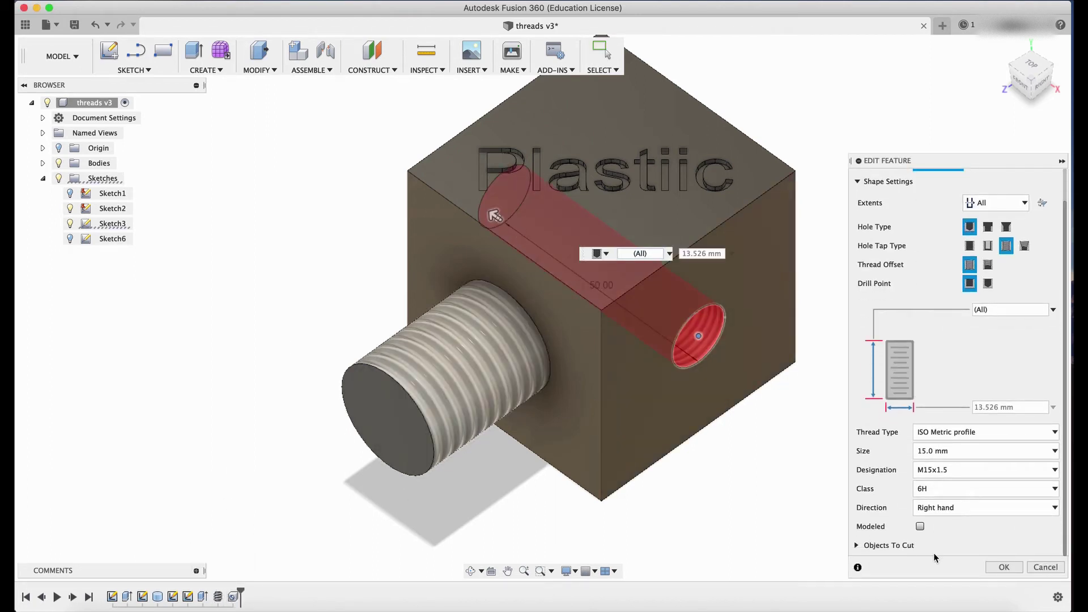
scroll(882, 412, "up", 2)
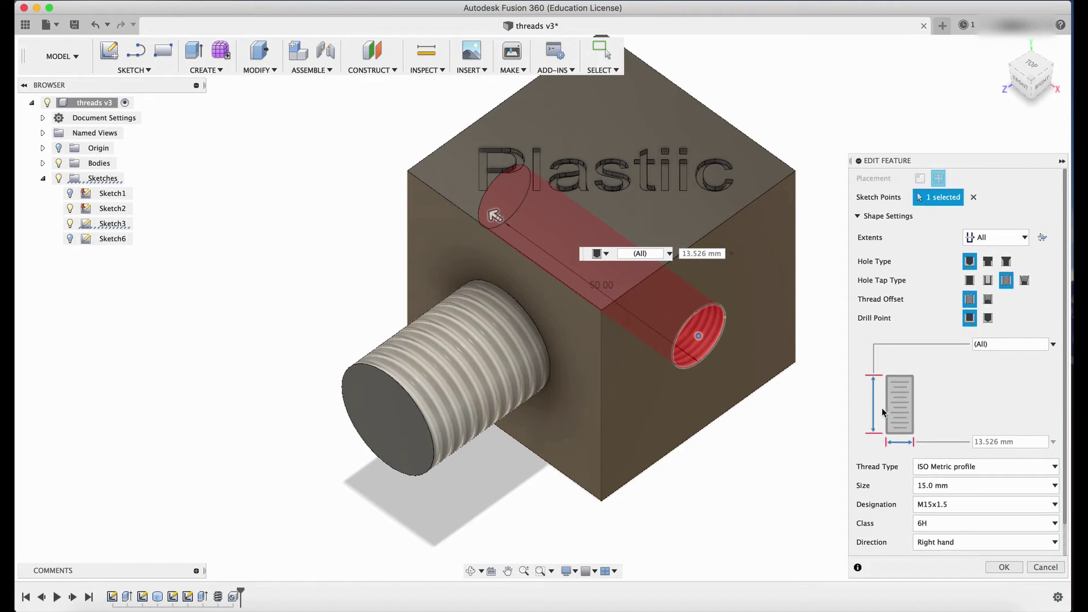
scroll(883, 412, "down", 2)
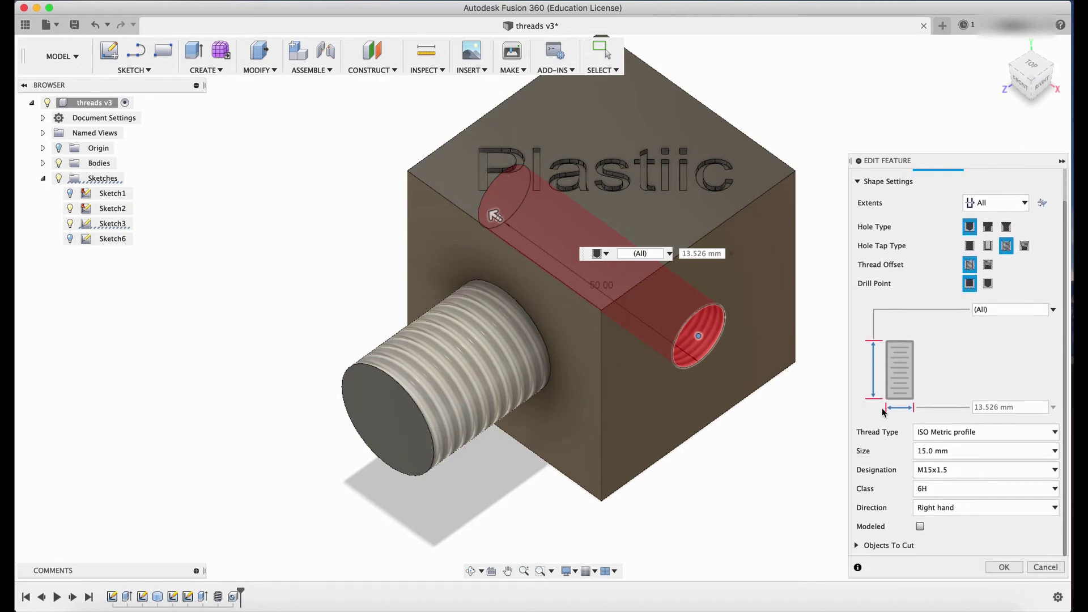
left_click(920, 526)
left_click(1004, 567)
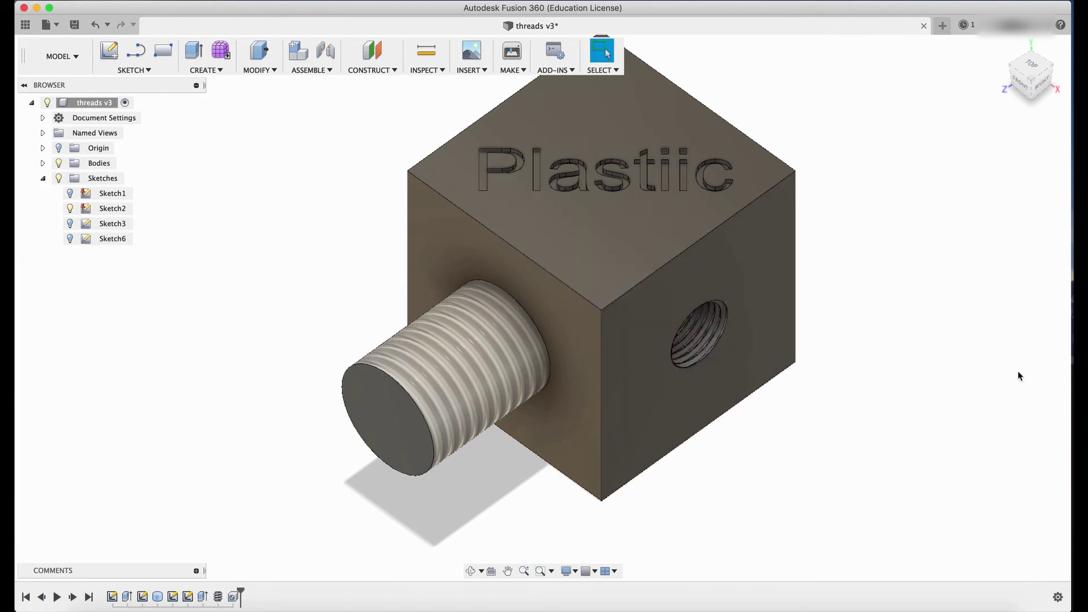
- Preview the component's STL mesh again with the hole's modeled thread, and cancel the export
right_click(91, 104)
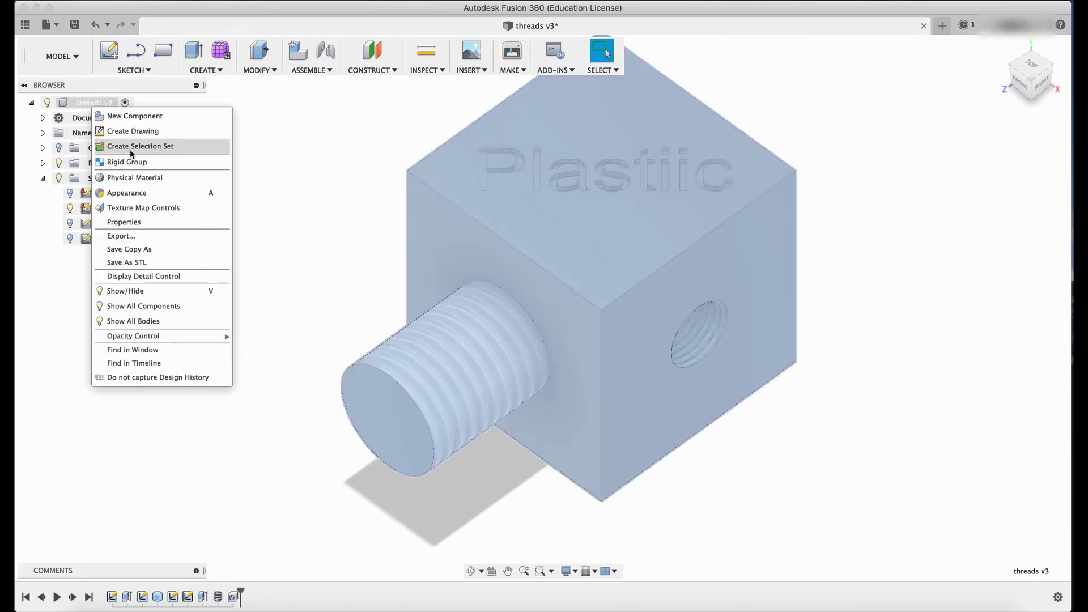
left_click(139, 263)
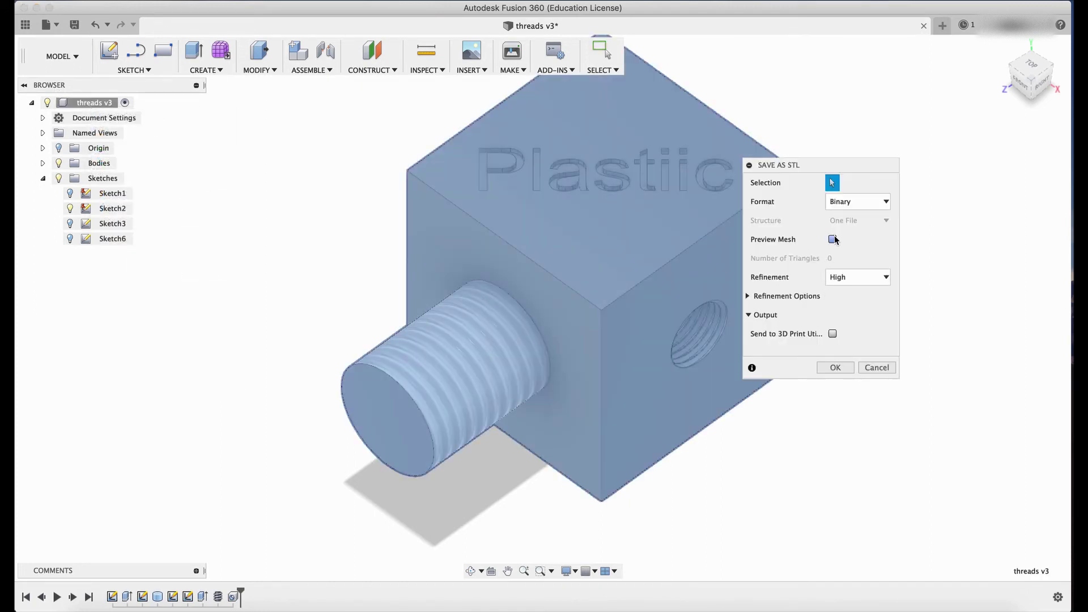
left_click(832, 239)
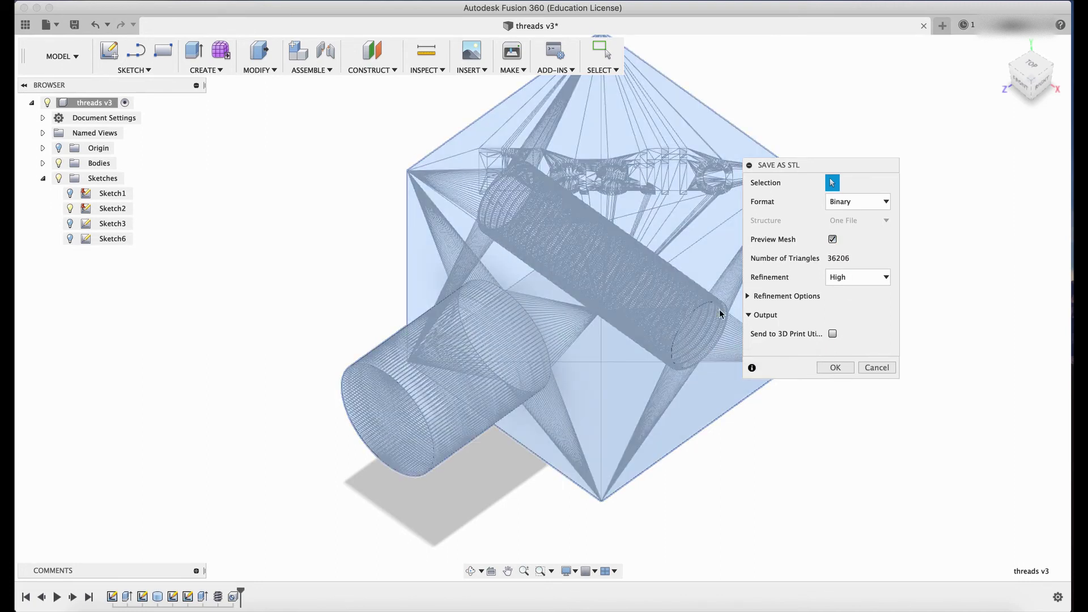
left_click(879, 368)
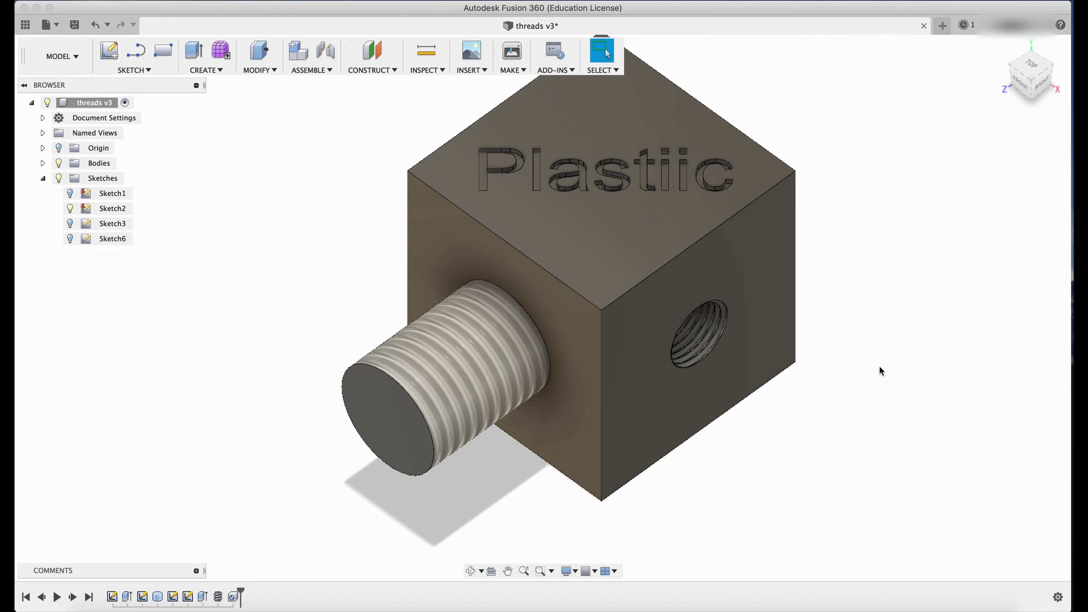